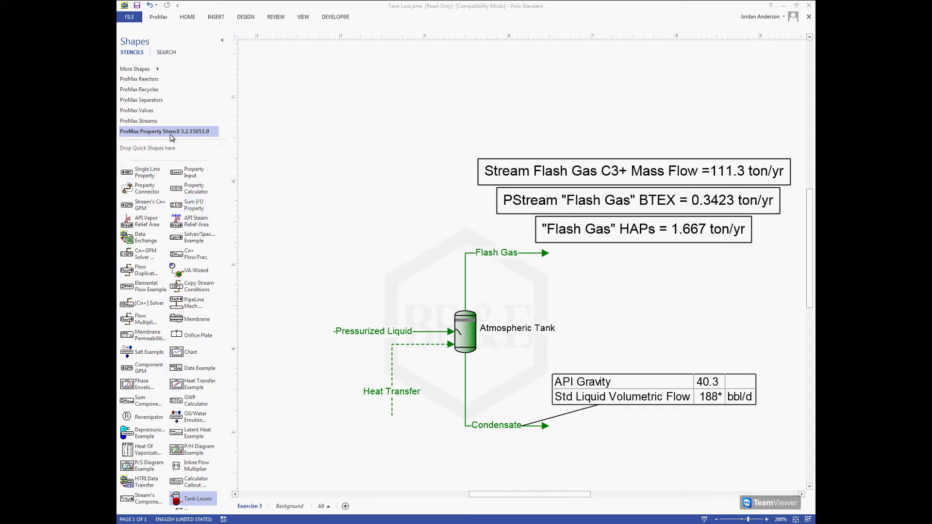
Dismiss the additional stencils list so the Property Stencil's Tank Losses shape is visible.
click(158, 72)
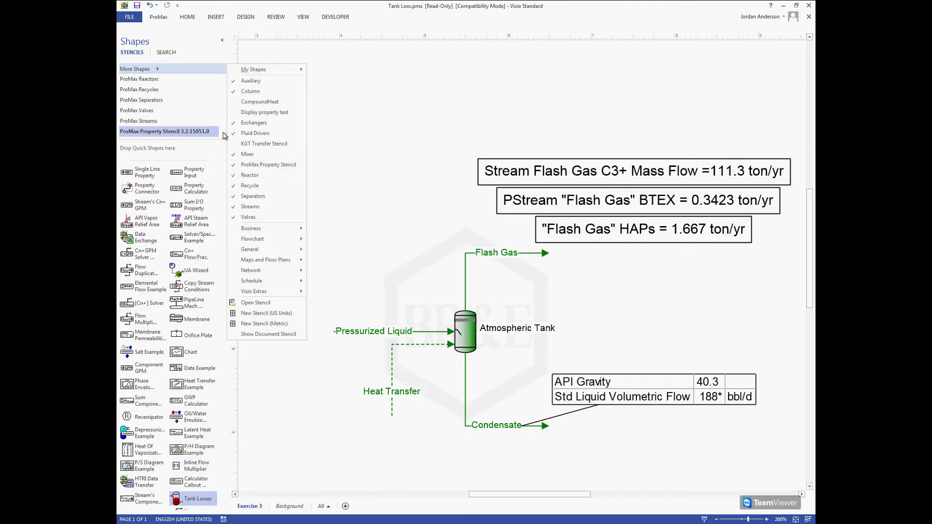
click(160, 131)
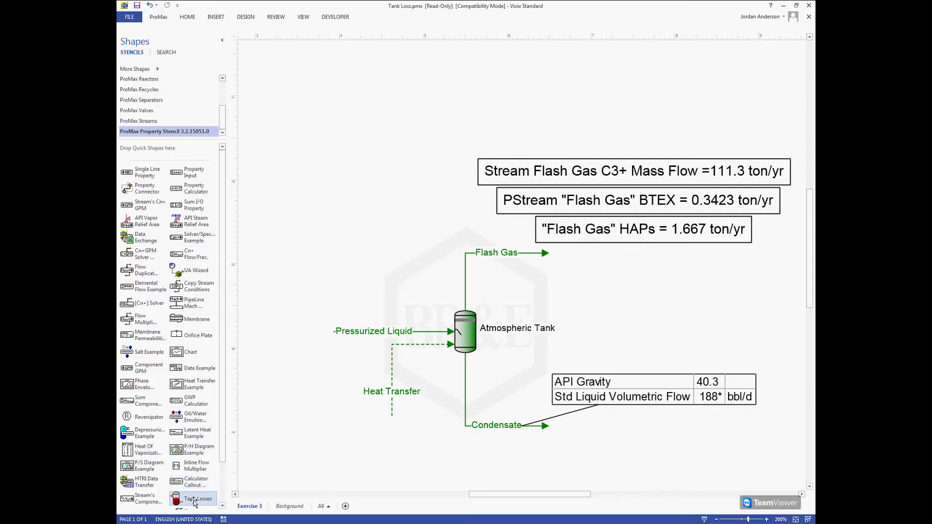
Drop a Tank Losses shape onto the flowsheet and choose Pressurized Liquid as its source stream.
drag(194, 502, 486, 104)
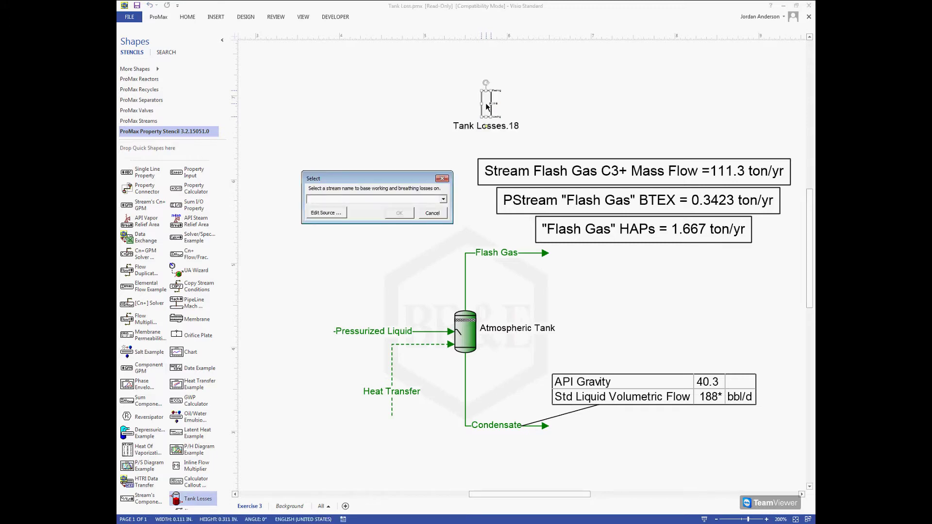
click(443, 199)
click(366, 219)
Confirm Pressurized Liquid so Tank-1's Working and Breathing Parameters open.
click(398, 213)
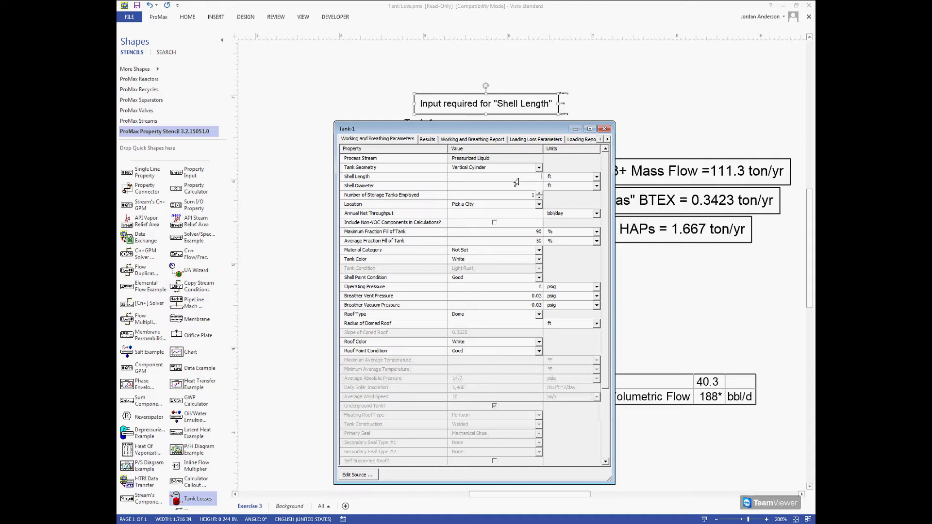
Enter a 25 ft shell length, 12 ft shell diameter and 5 storage tanks for Tank-1.
text(25)
key(Return)
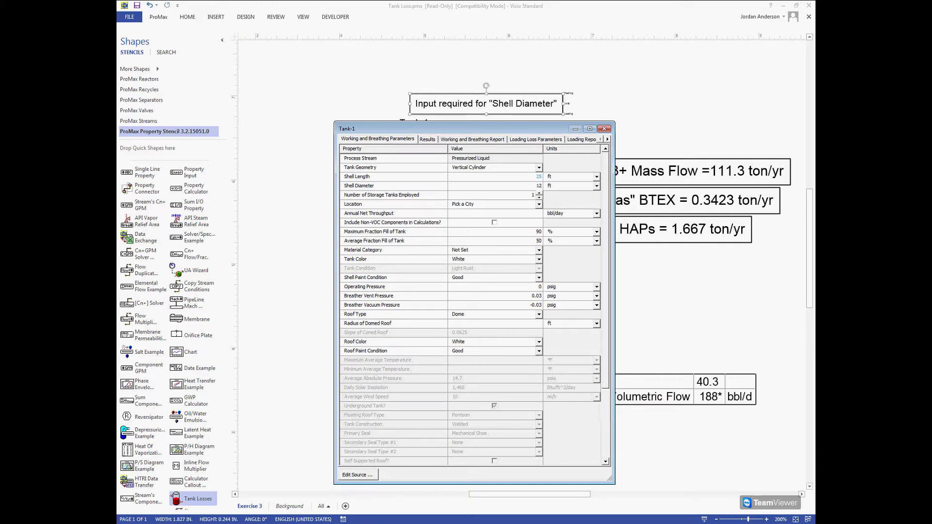
key(Return)
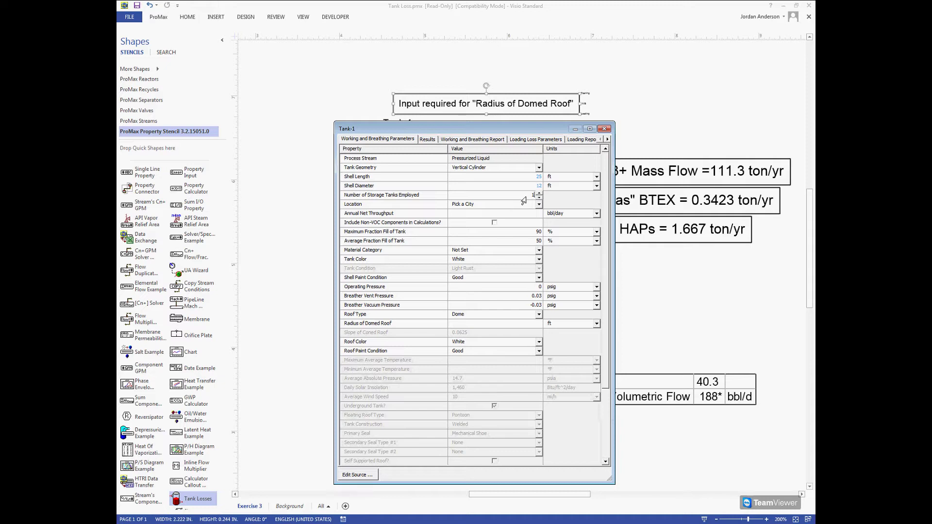
click(533, 195)
text(5)
key(Return)
Set Tank-1's location to Sioux Falls, SD.
click(538, 204)
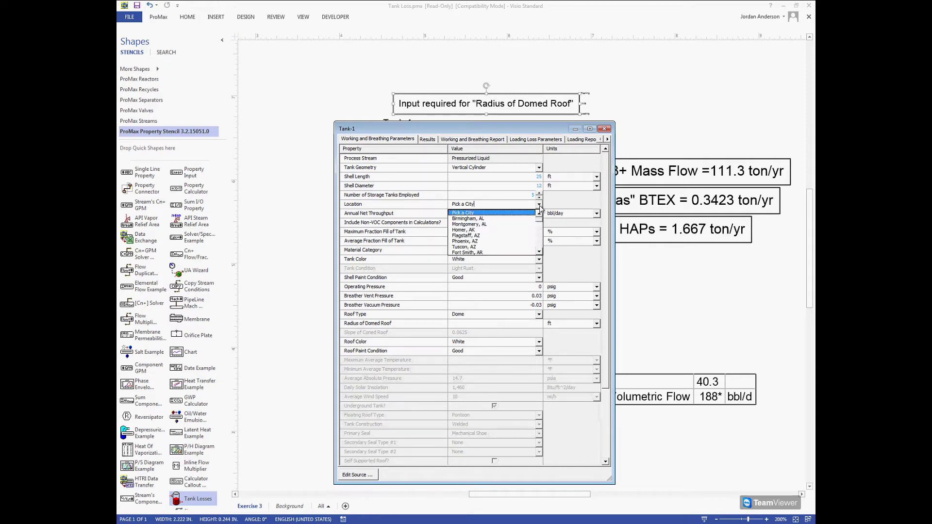
drag(540, 224, 543, 243)
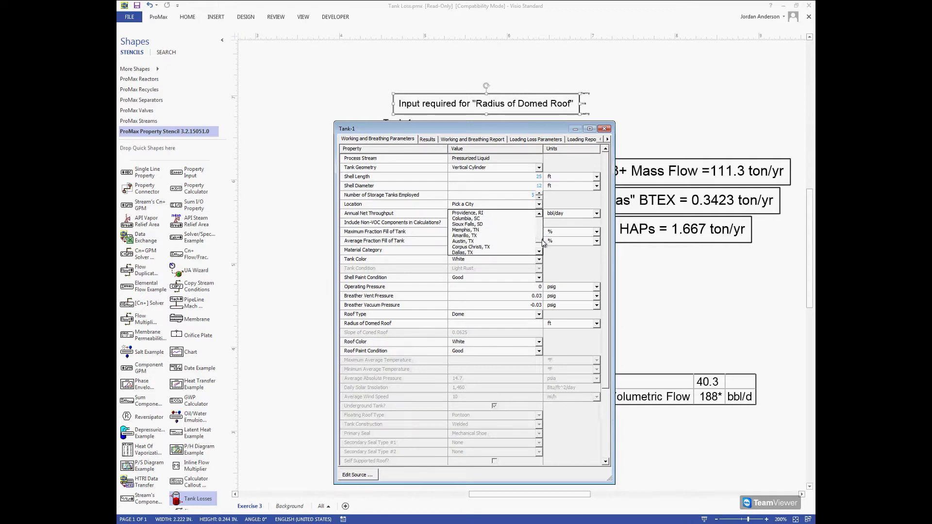
click(471, 225)
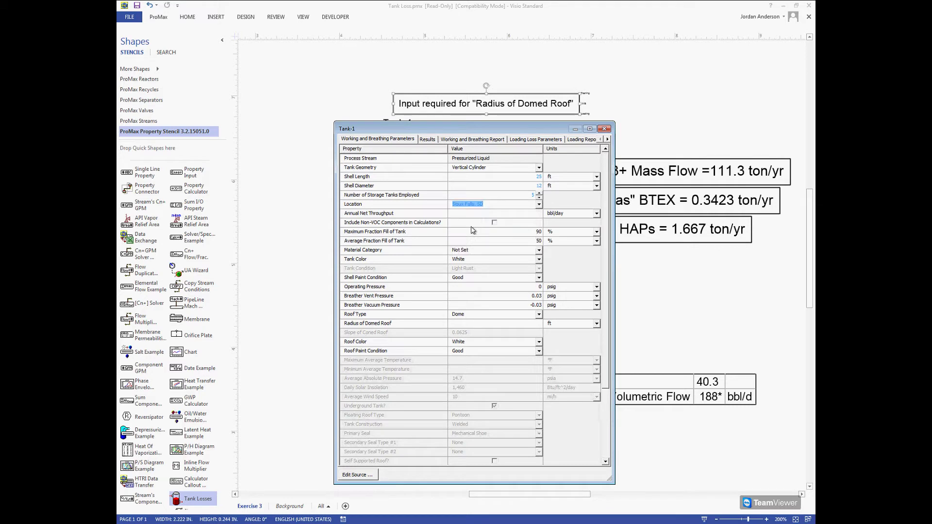
click(483, 252)
Set the material category to Heavy Crude and the tank colour to Medium Grey.
click(538, 250)
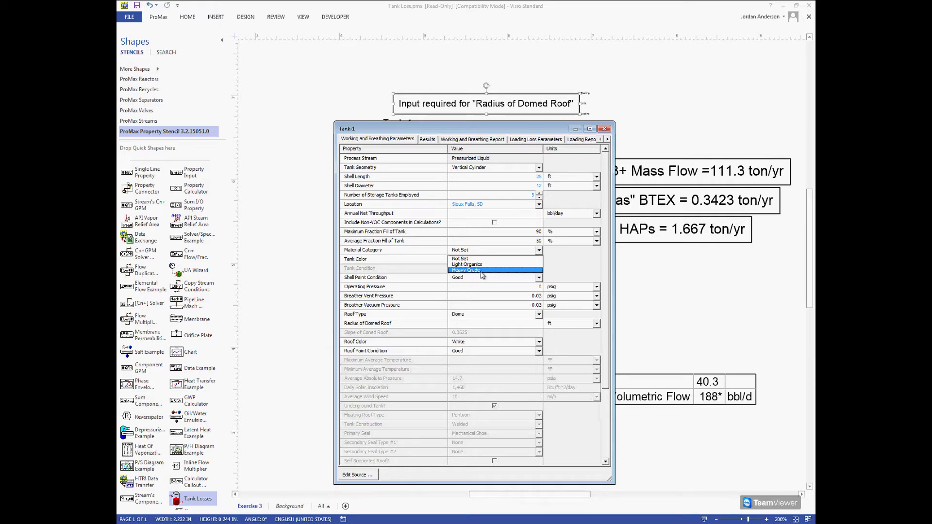
click(482, 271)
click(485, 260)
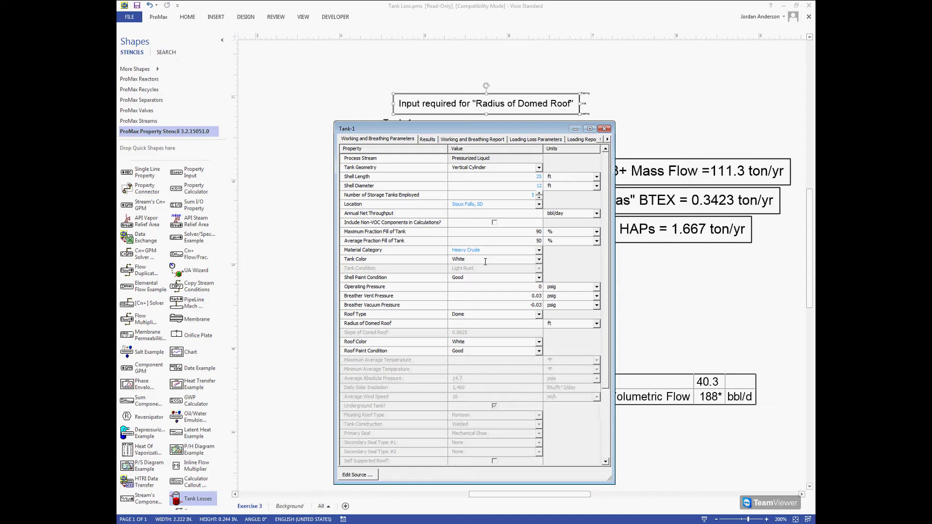
click(485, 261)
click(538, 259)
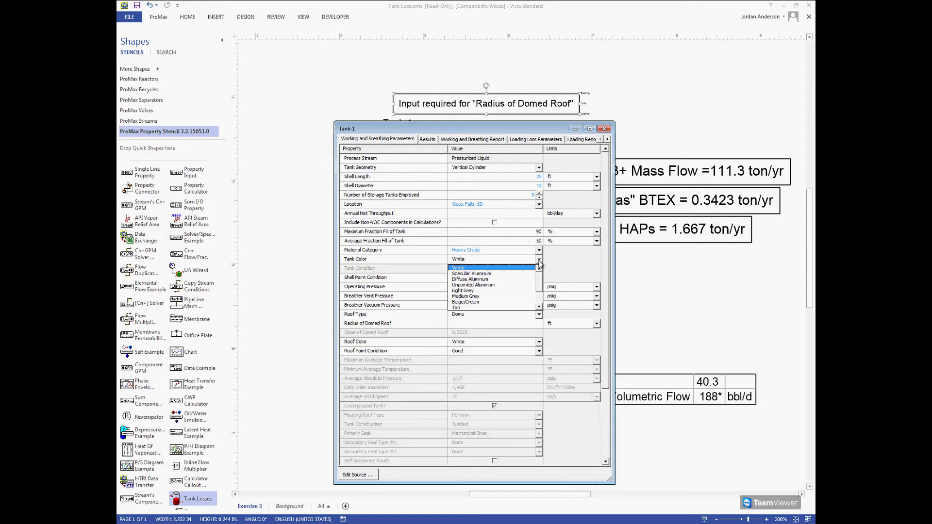
click(479, 297)
click(474, 278)
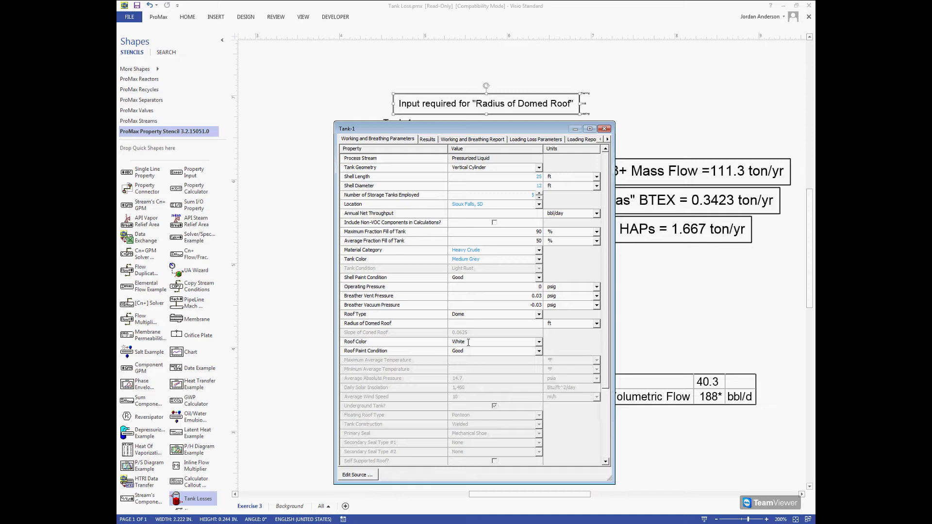
Make the roof colour Medium Grey and the roof type Cone with 0.0625 slope.
click(539, 344)
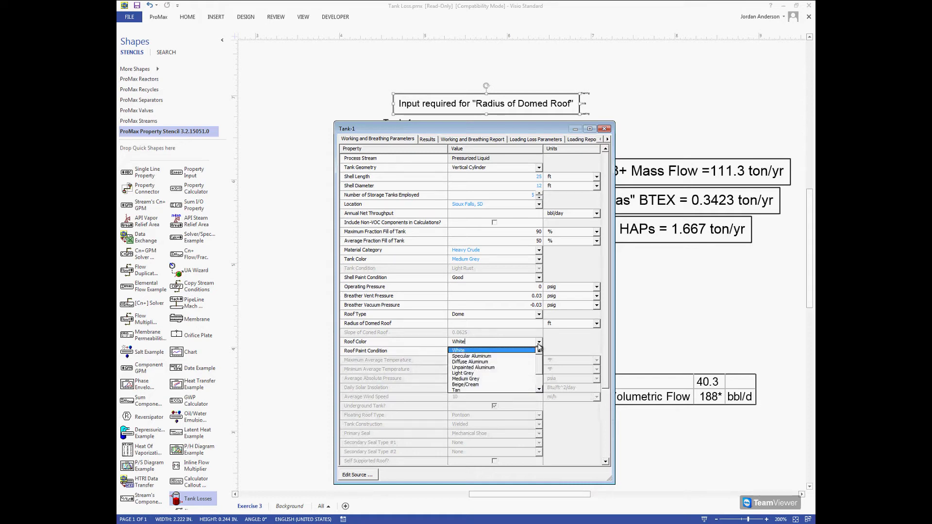
click(479, 379)
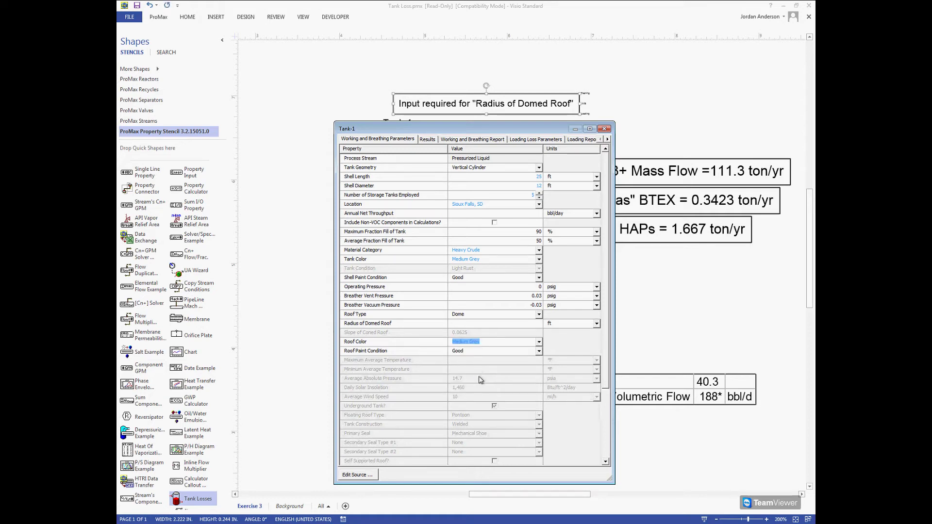
click(483, 350)
click(539, 315)
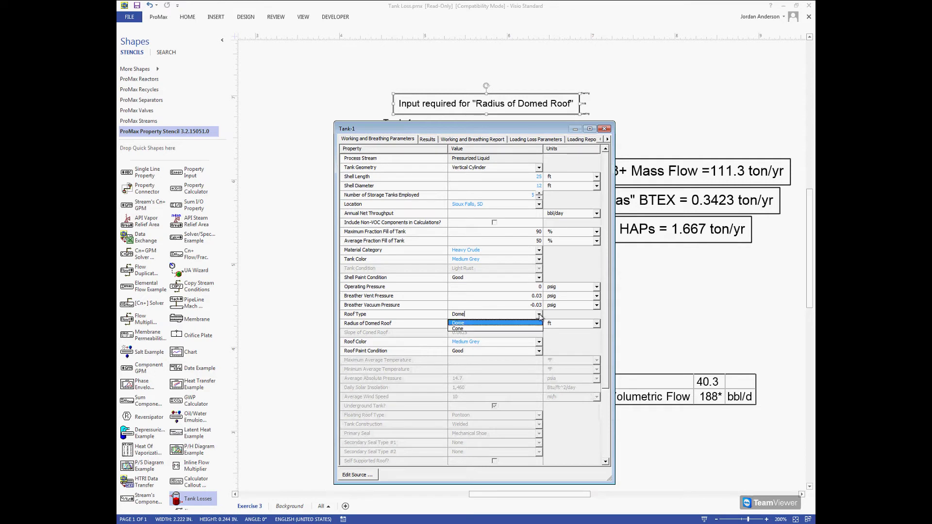
click(468, 329)
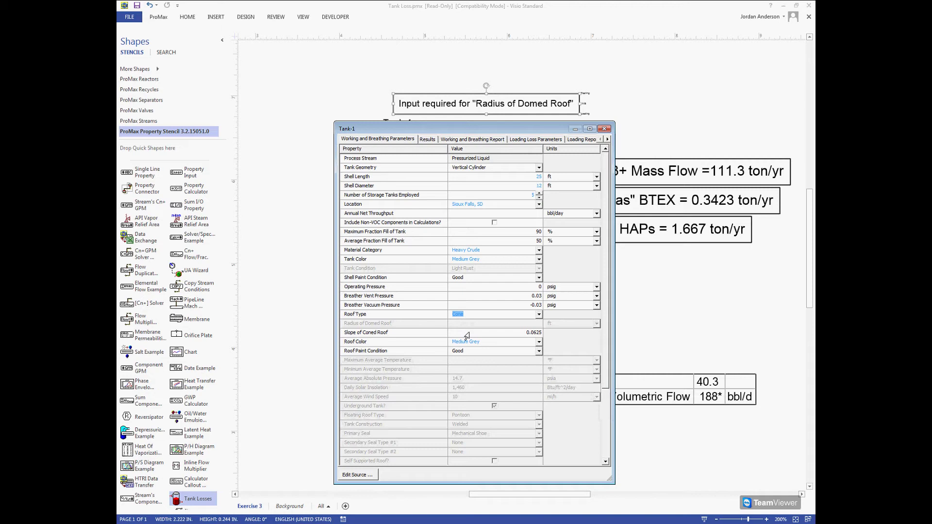
click(467, 335)
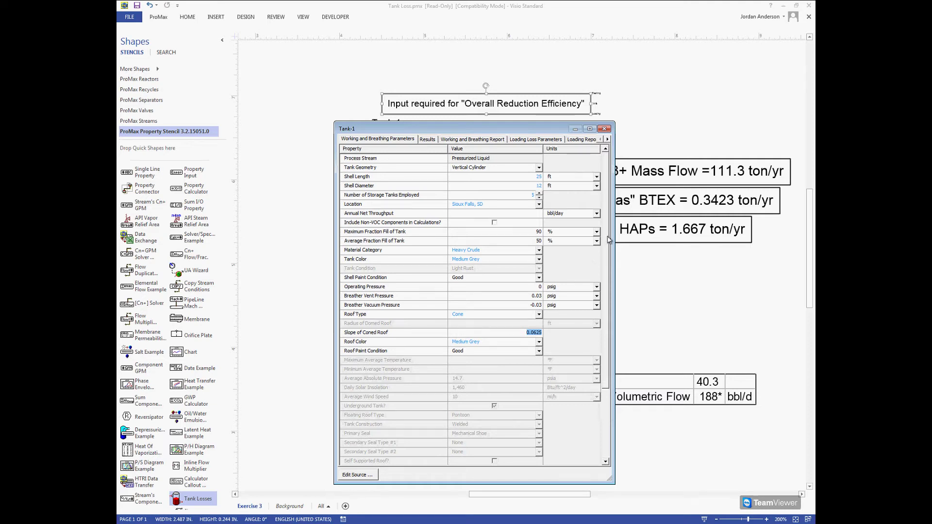
Toggle Calculate Loading Losses off and back on, then enable Output Loading Losses.
scroll(558, 316, down, 3)
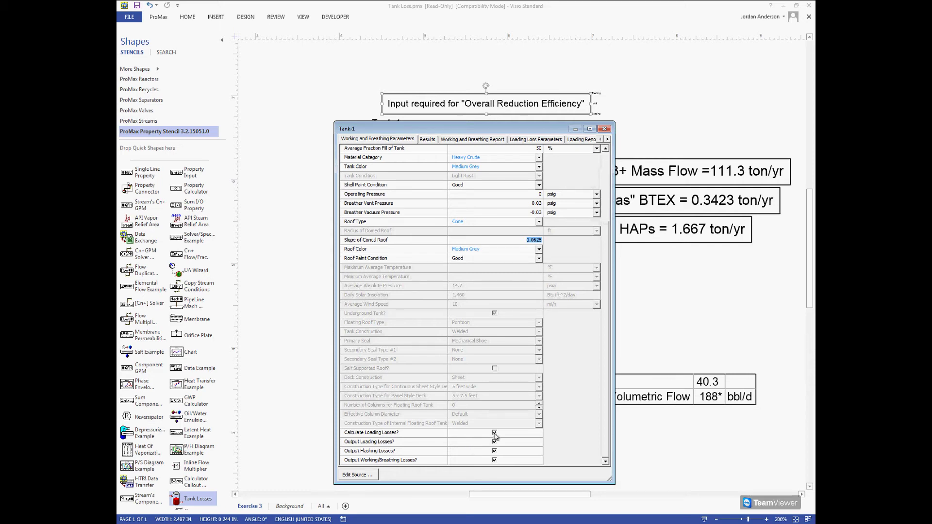
click(494, 433)
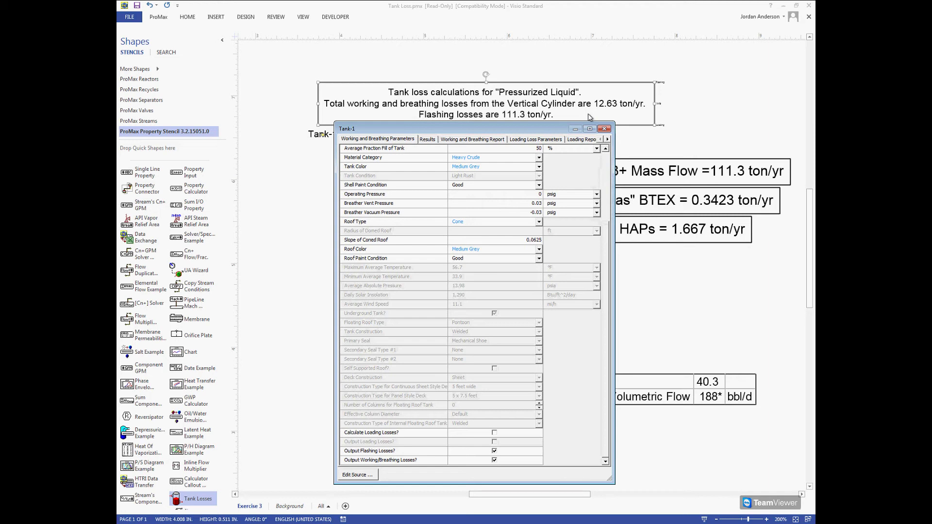
click(494, 433)
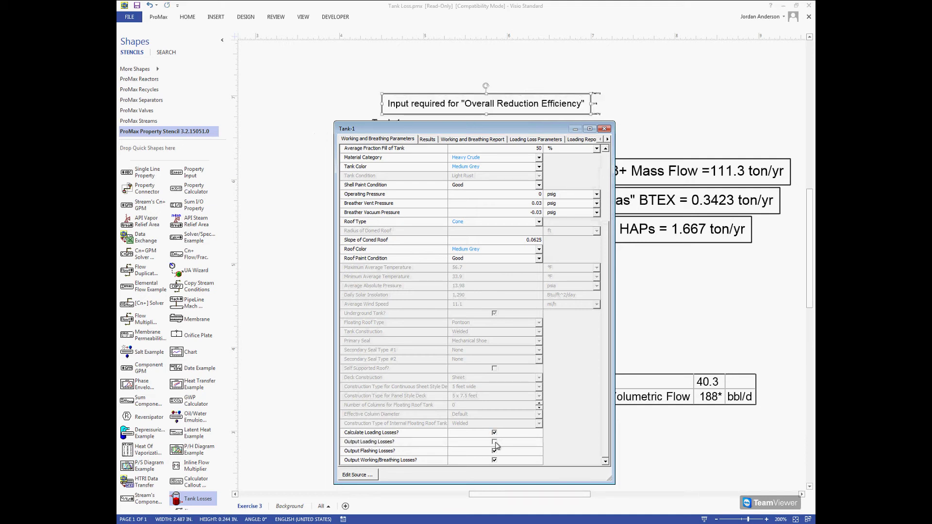
click(494, 442)
Enter 65% overall reduction efficiency on the Loading Loss Parameters tab, giving 1.846 ton/yr losses.
click(527, 142)
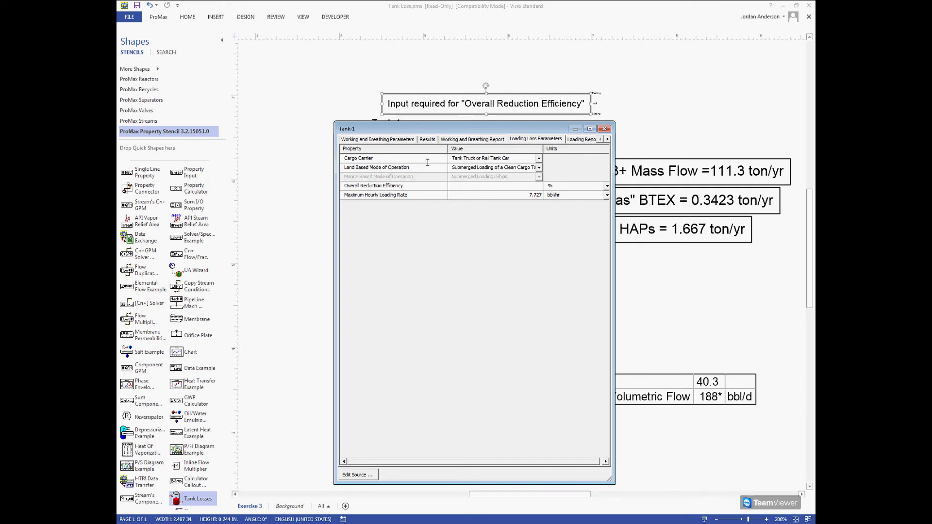
click(480, 189)
text(65)
key(Return)
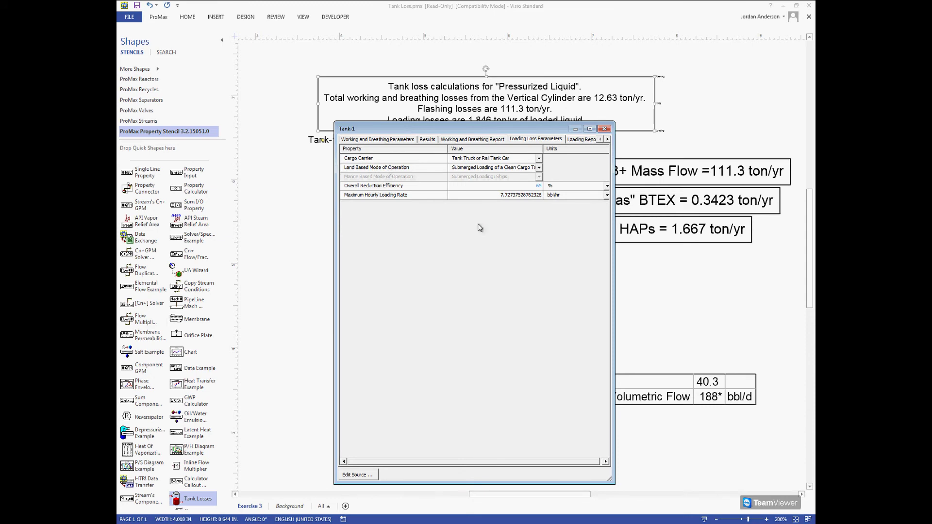
drag(486, 130, 491, 142)
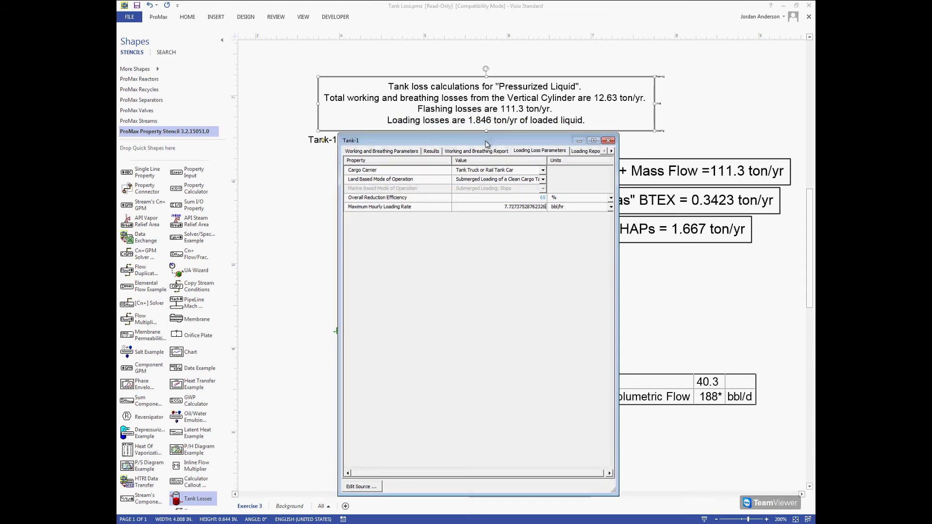
View Tank-1's Results and its Working and Breathing emissions report by component.
click(433, 152)
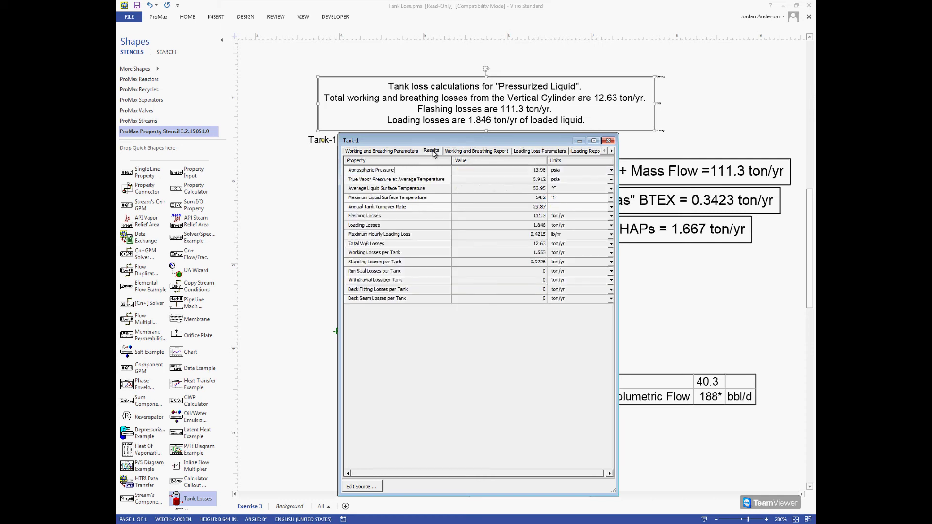
click(478, 152)
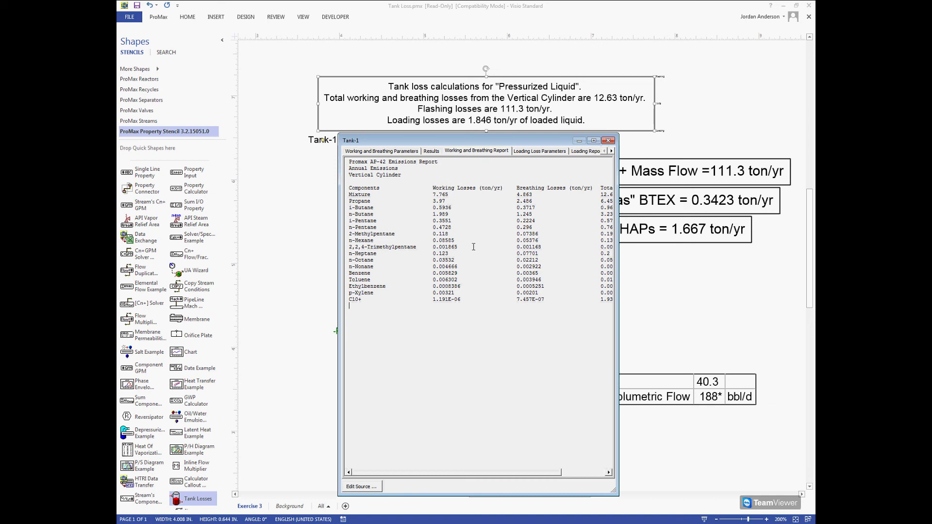
click(518, 323)
Close Tank-1's window and connect a Process Stream, 1, to the callout's W/B port.
click(609, 141)
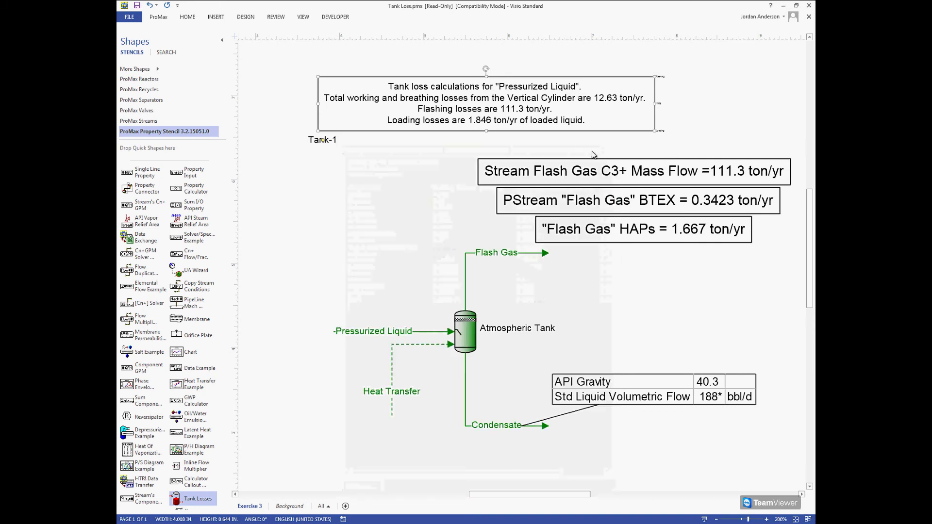
click(144, 127)
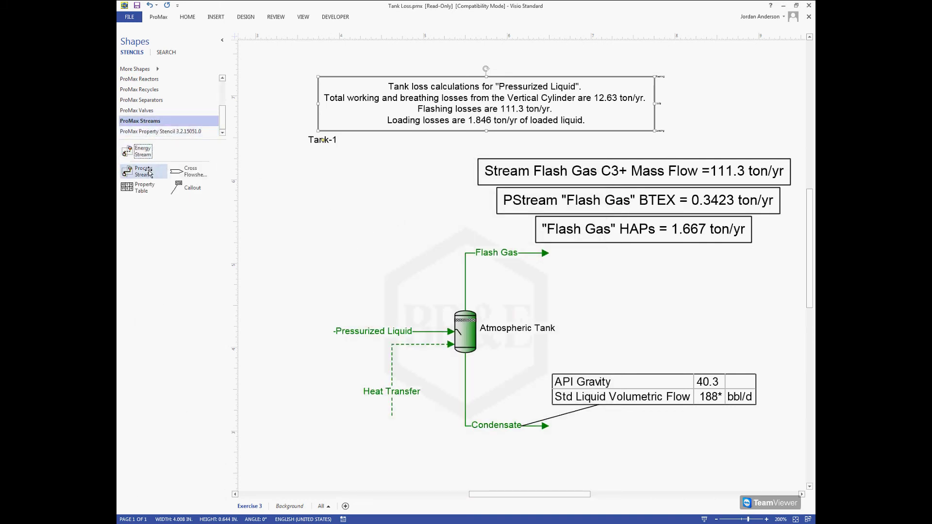
click(663, 110)
ctrl+scroll(664, 111, up, 4)
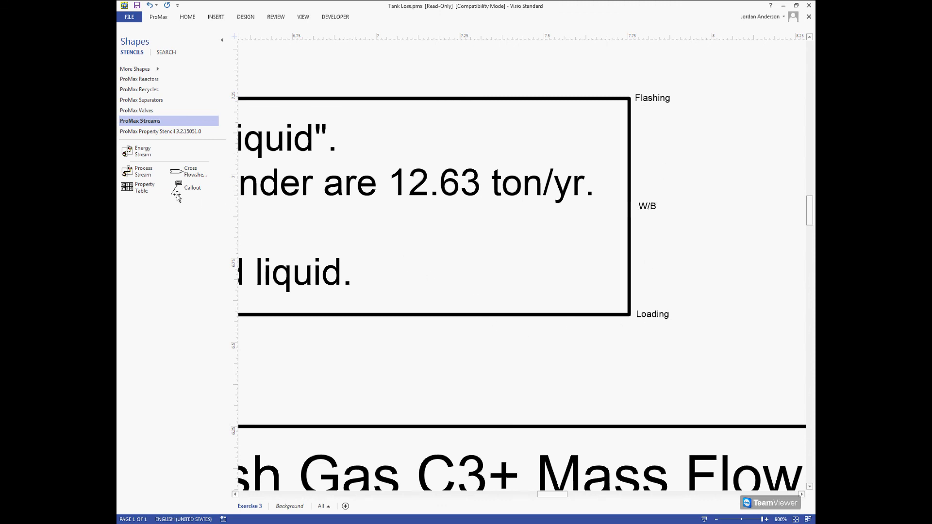
drag(149, 174, 714, 212)
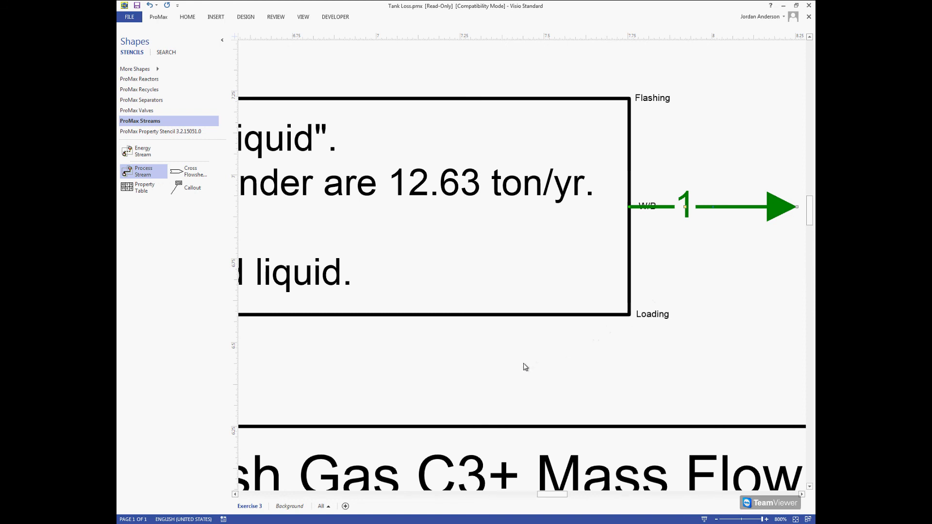
scroll(468, 359, down, 3)
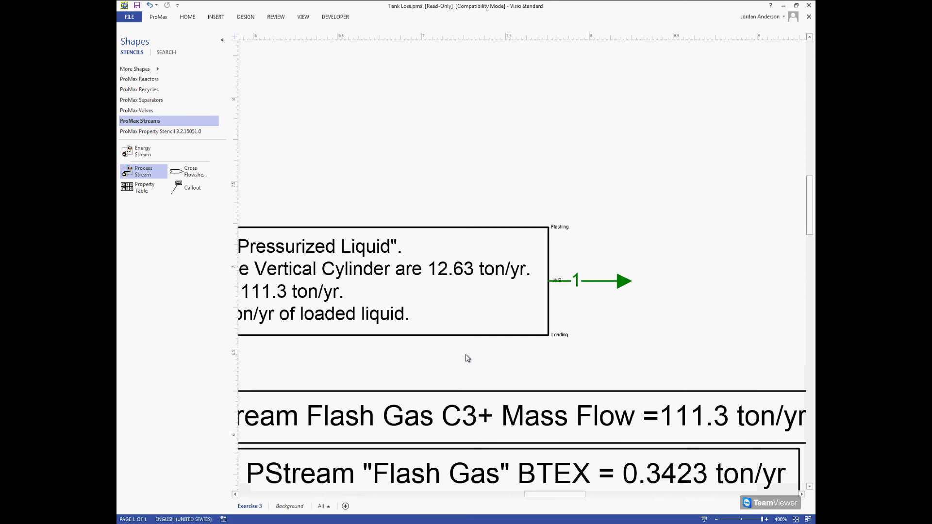
scroll(467, 358, down, 1)
scroll(530, 464, down, 2)
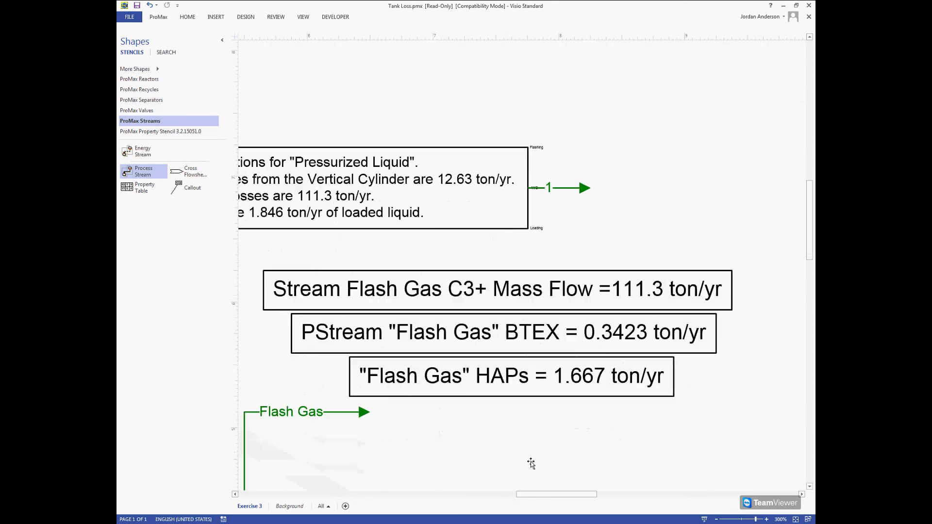
scroll(531, 463, down, 2)
drag(541, 495, 510, 498)
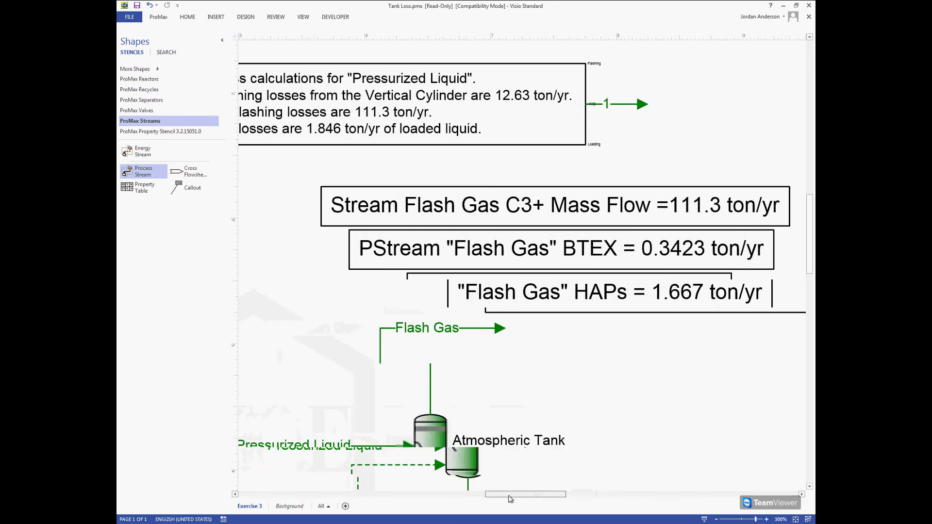